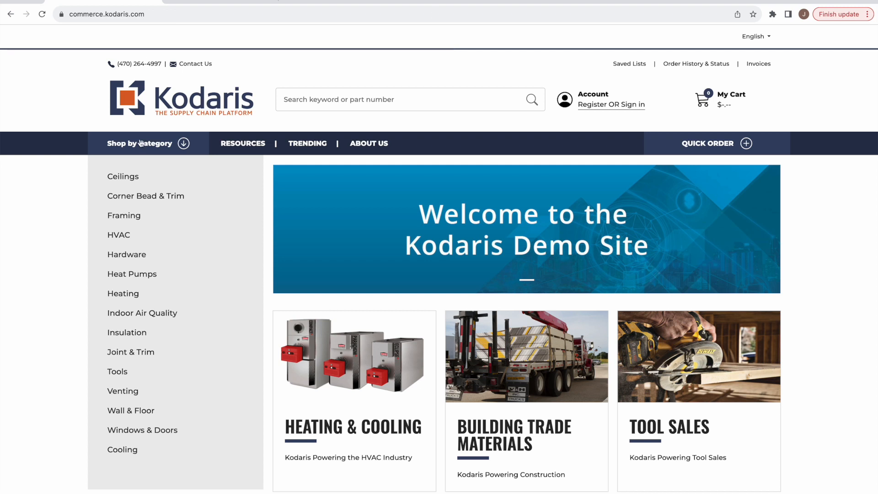
# Open the Ceilings category and examine its Product Brands, Acoustical Edge and Type filter groups.
pyautogui.click(132, 178)
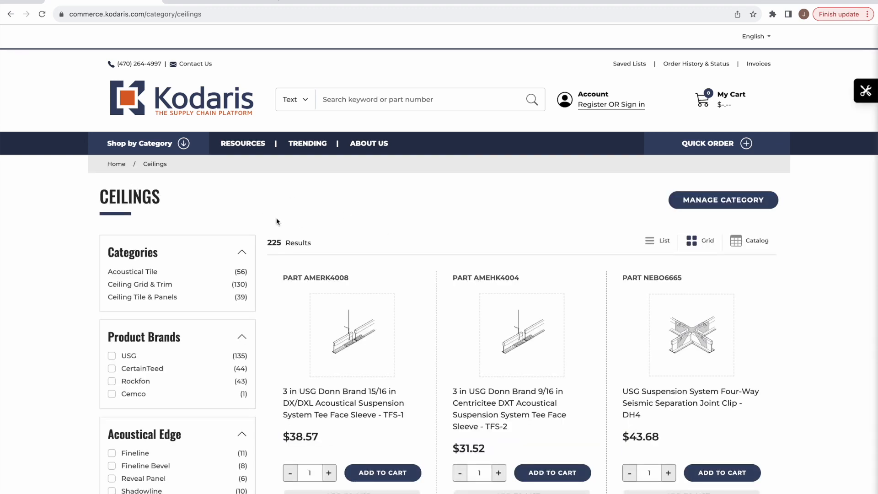
pyautogui.scroll(-3, 276, 221)
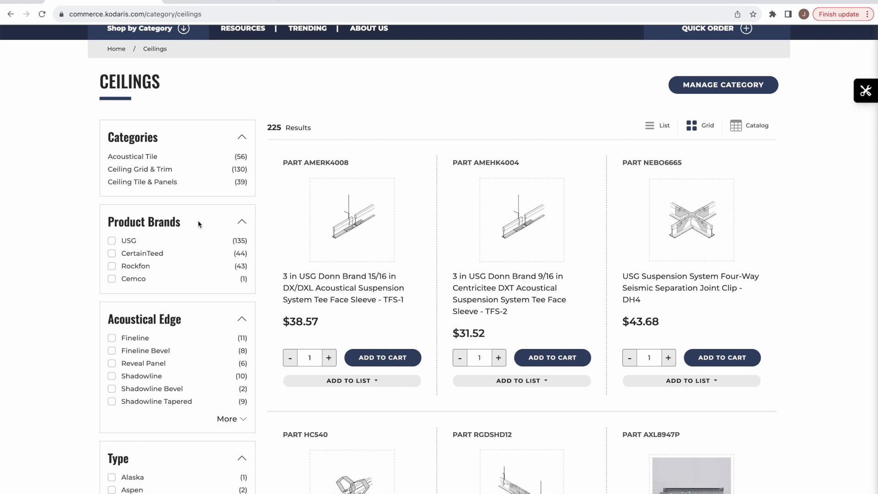
pyautogui.moveTo(181, 223); pyautogui.dragTo(106, 225)
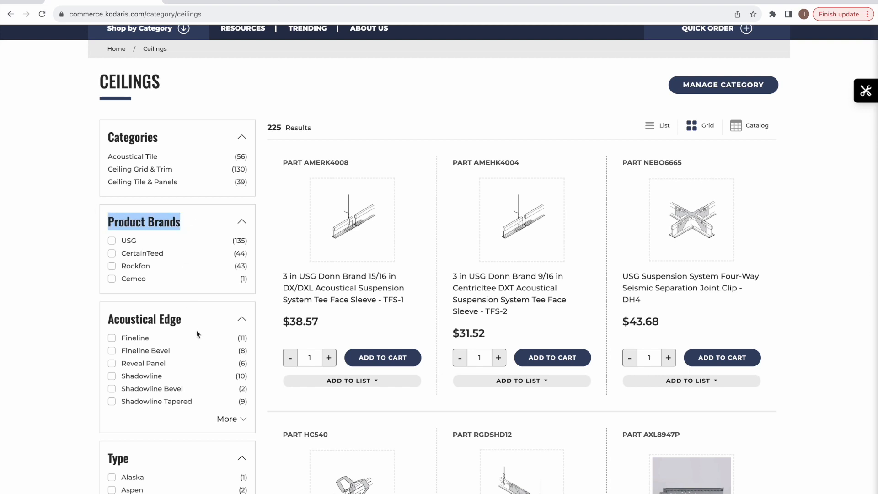
pyautogui.moveTo(192, 322); pyautogui.dragTo(94, 323)
pyautogui.moveTo(135, 459); pyautogui.dragTo(88, 463)
pyautogui.scroll(-1, 88, 463)
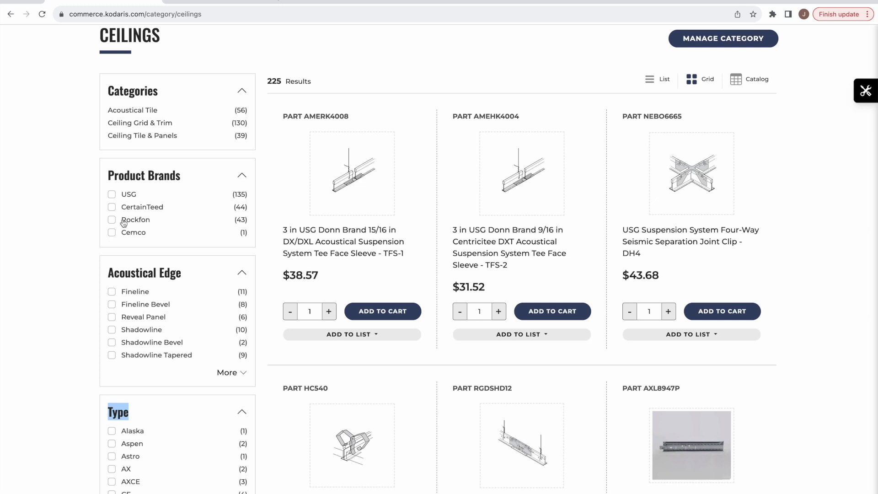
pyautogui.click(87, 196)
pyautogui.scroll(4, 64, 239)
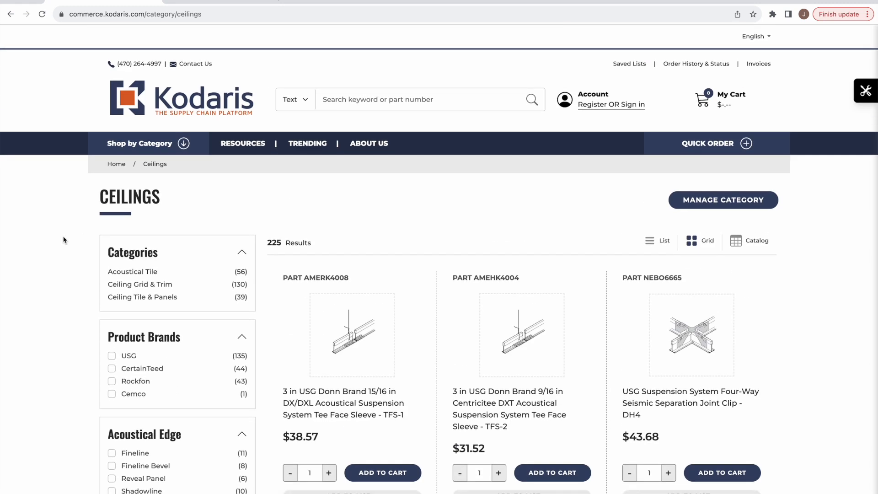
# Filter the Ceilings products by the USG brand and remove the filter again.
pyautogui.scroll(-1, 64, 240)
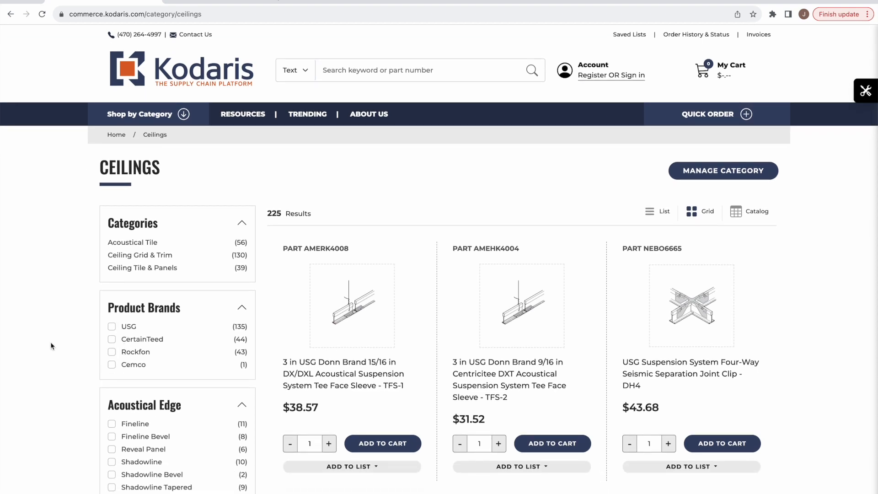
pyautogui.scroll(1, 52, 345)
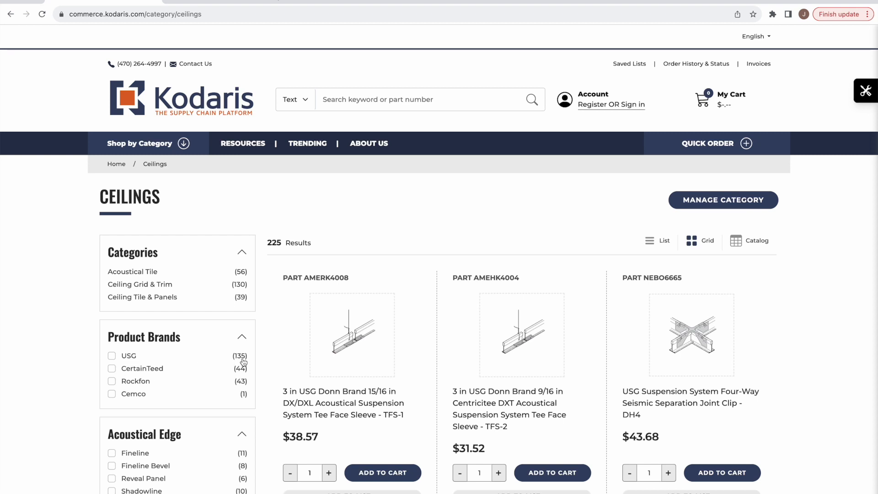
pyautogui.click(125, 355)
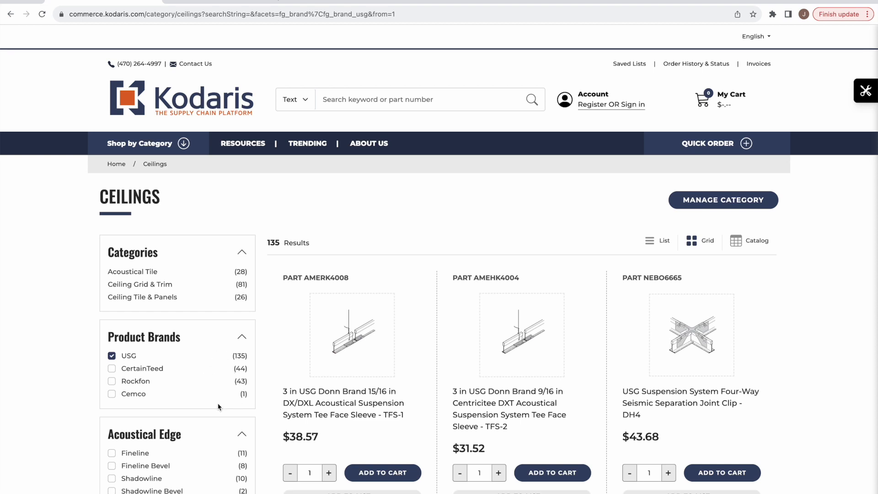
pyautogui.click(112, 356)
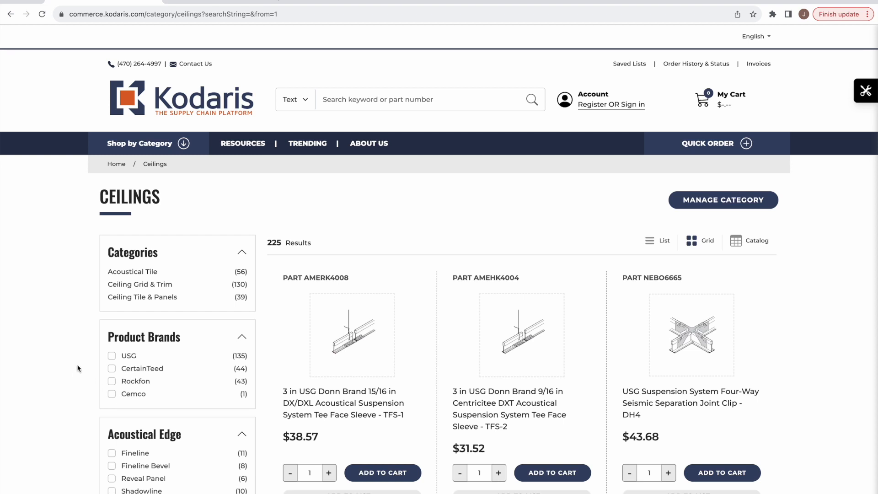
# Switch to the Kodaris operations portal and open the PIM Filter Categories list.
pyautogui.click(194, 4)
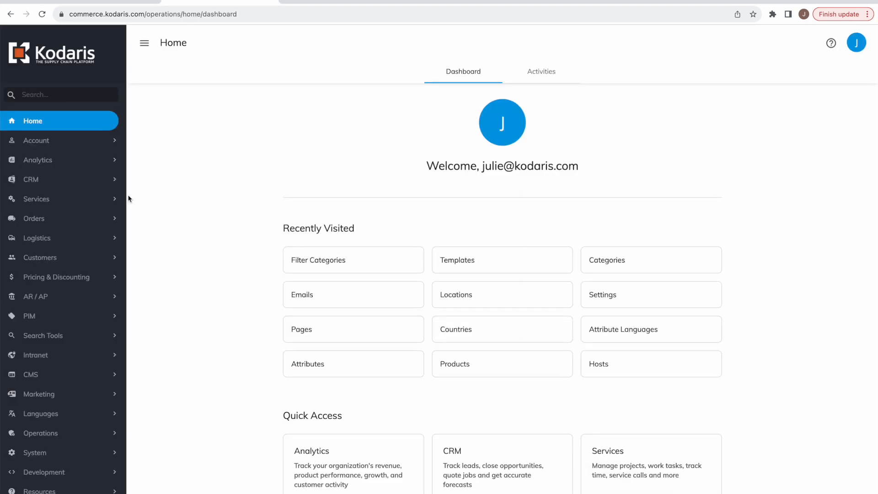
pyautogui.click(28, 316)
pyautogui.scroll(-2, 18, 336)
pyautogui.scroll(-4, 18, 338)
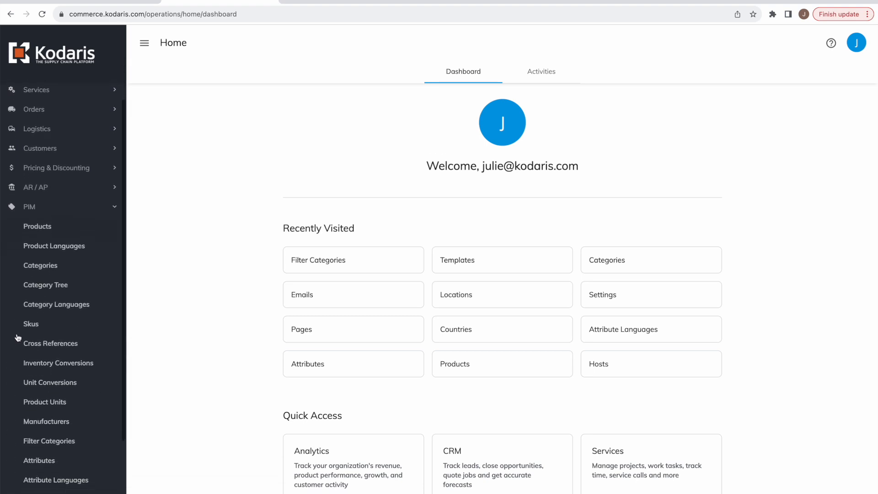
pyautogui.click(41, 432)
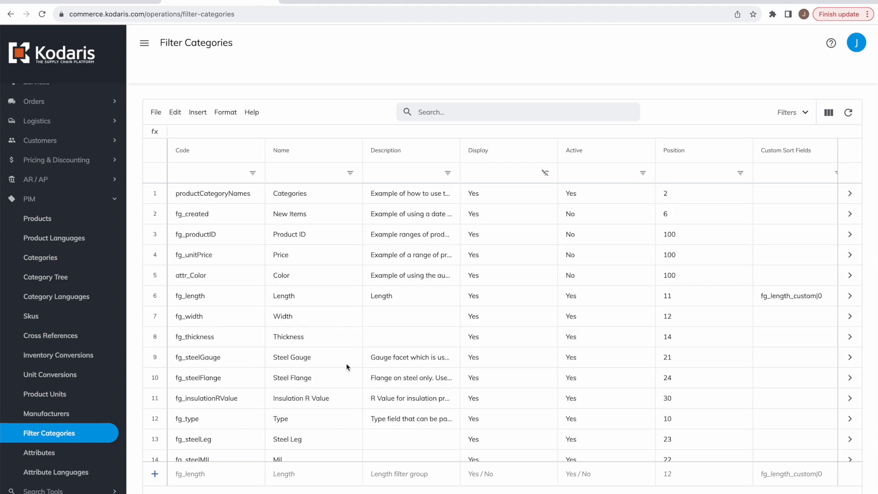
# Filter the filter categories by the code "brand".
pyautogui.click(198, 174)
pyautogui.write('brand')
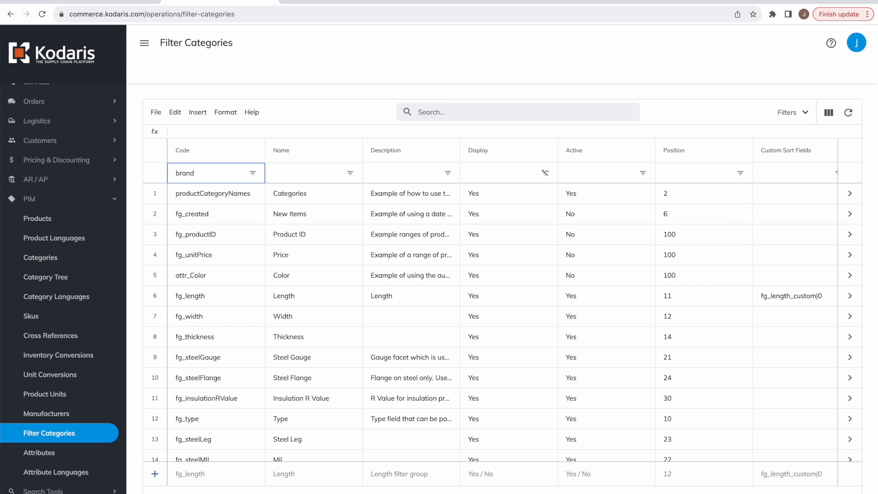
pyautogui.press('Return')
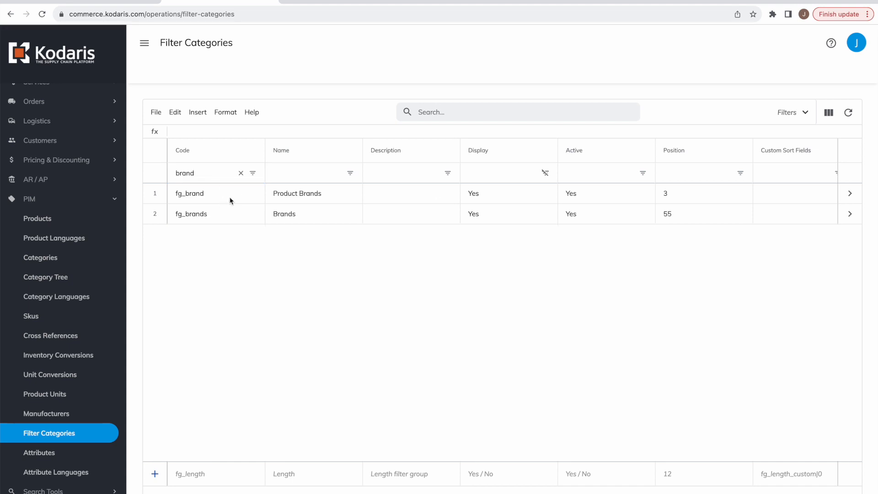
# Set Order Values By to nameAsNumber for fg_brand and reload the storefront's Ceilings page to check the brand order.
pyautogui.click(158, 193)
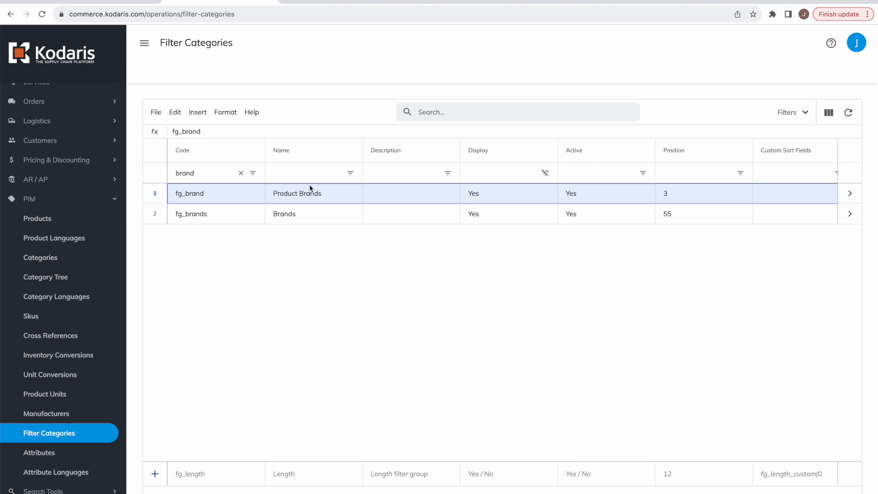
pyautogui.hscroll(8, 309, 187)
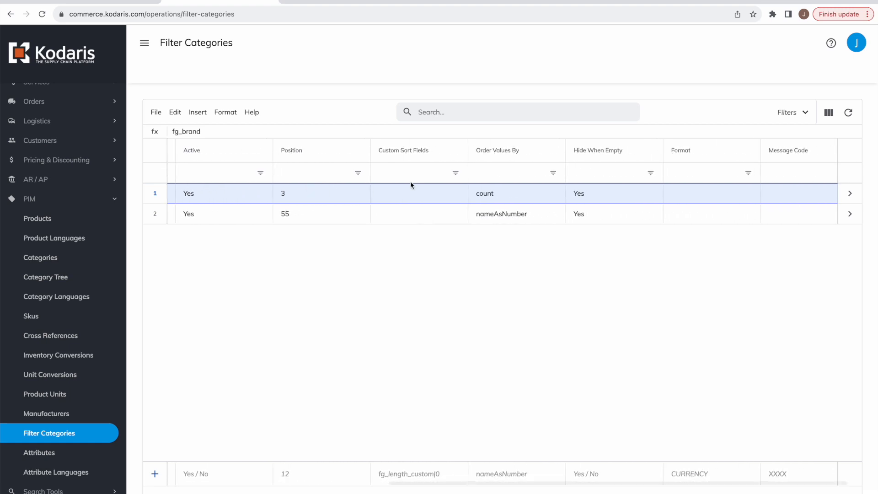
pyautogui.doubleClick(500, 189)
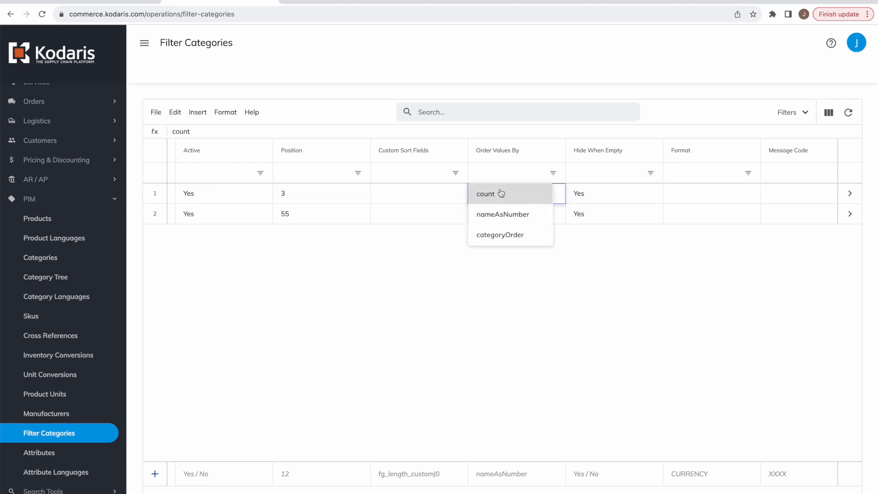
pyautogui.click(507, 219)
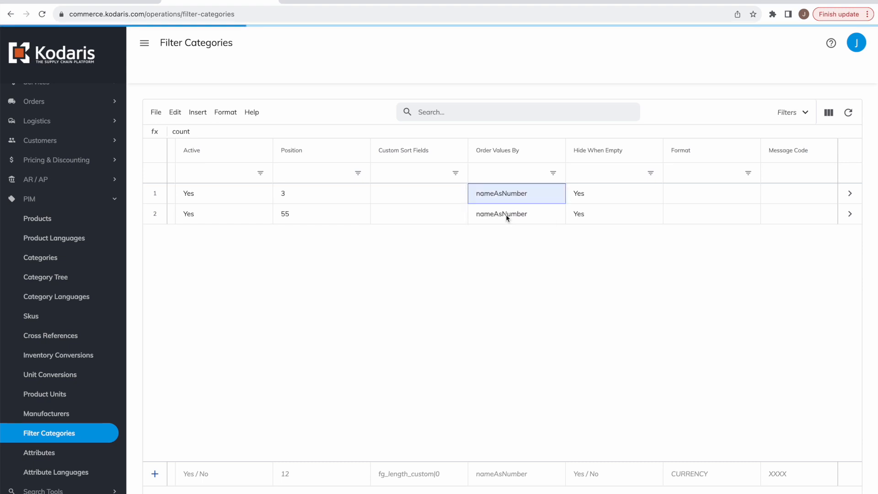
pyautogui.click(95, 2)
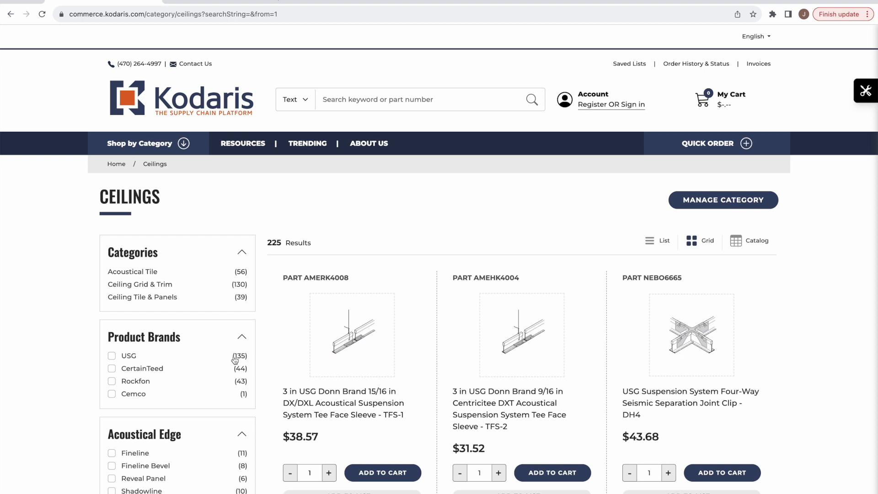
pyautogui.click(41, 14)
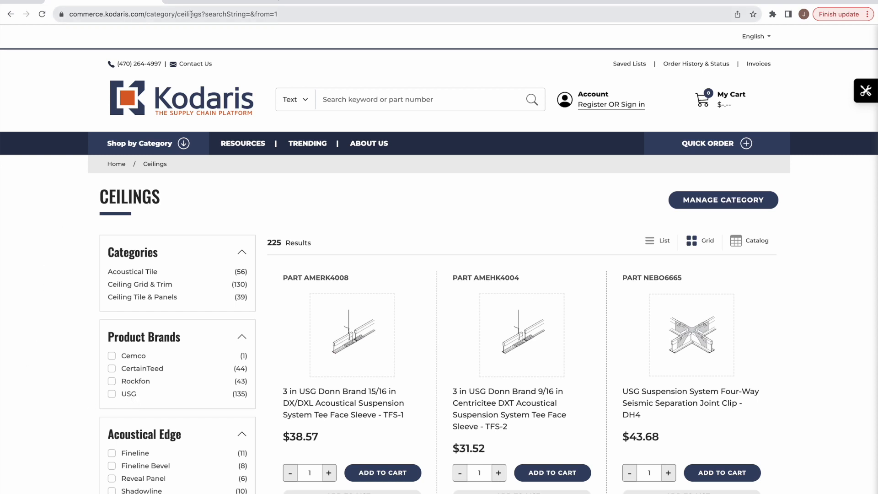
# Back in the operations portal, set Order Values By to categoryOrder for fg_brand and open its attribute details.
pyautogui.click(205, 1)
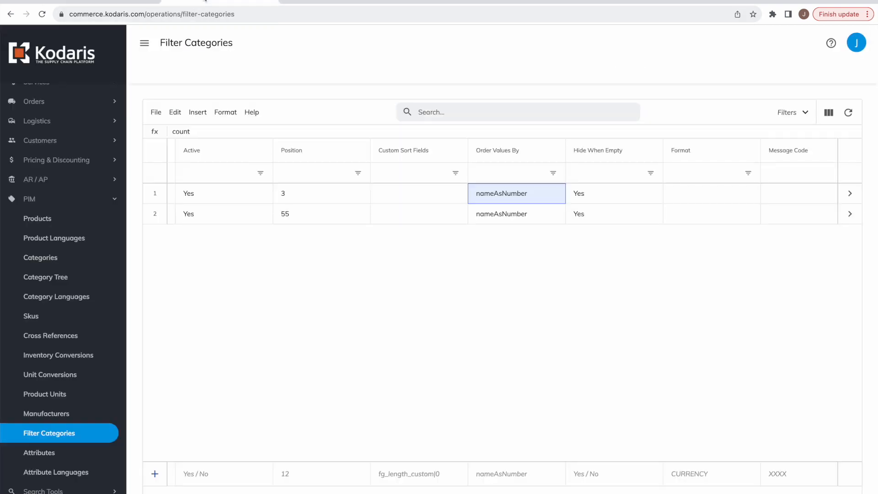
pyautogui.doubleClick(525, 194)
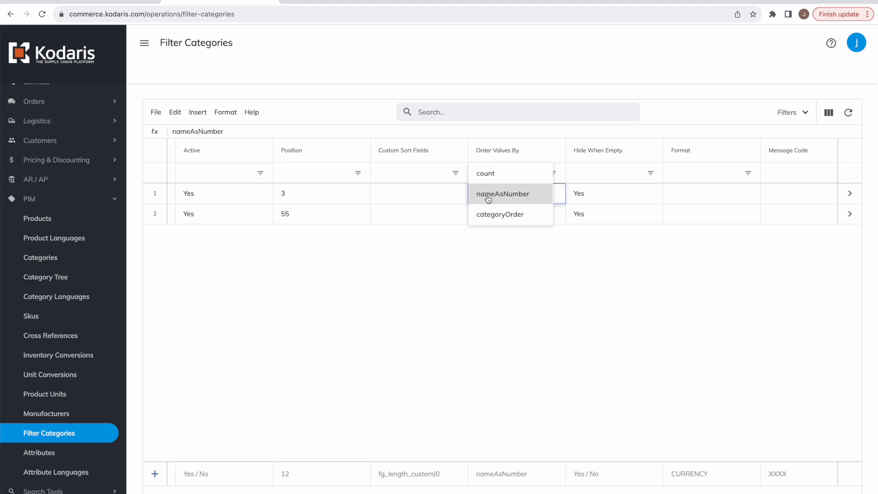
pyautogui.click(499, 217)
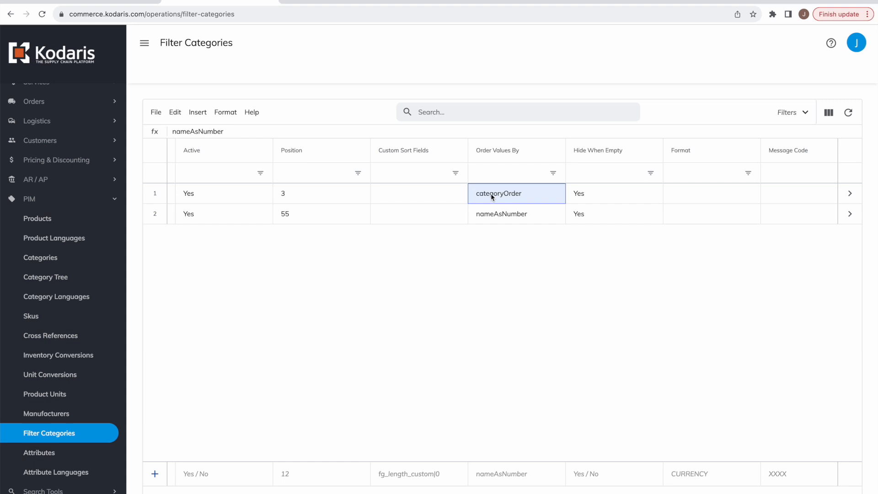
pyautogui.hscroll(-10, 490, 194)
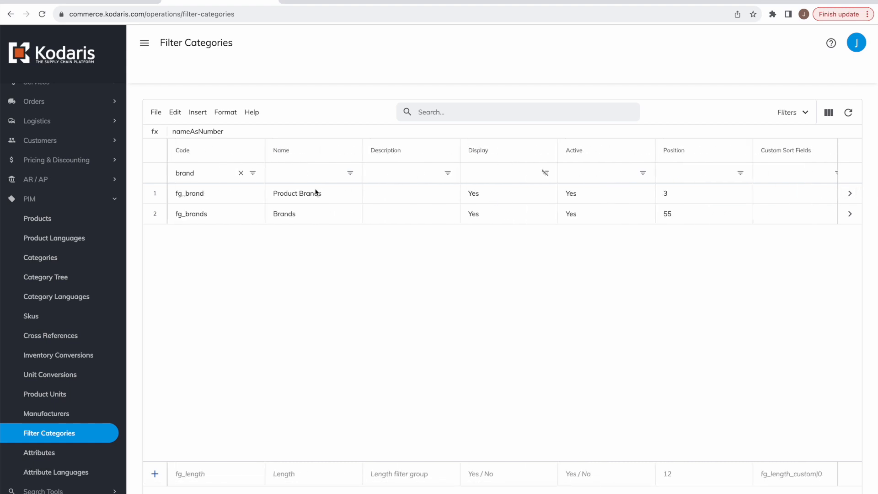
pyautogui.click(849, 193)
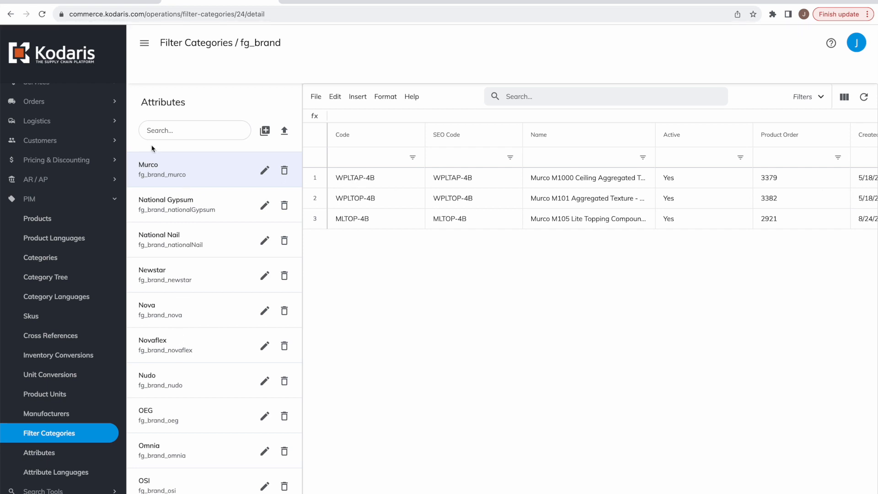
# Return to the storefront's Ceilings page and check the order of the values under Product Brands.
pyautogui.click(116, 1)
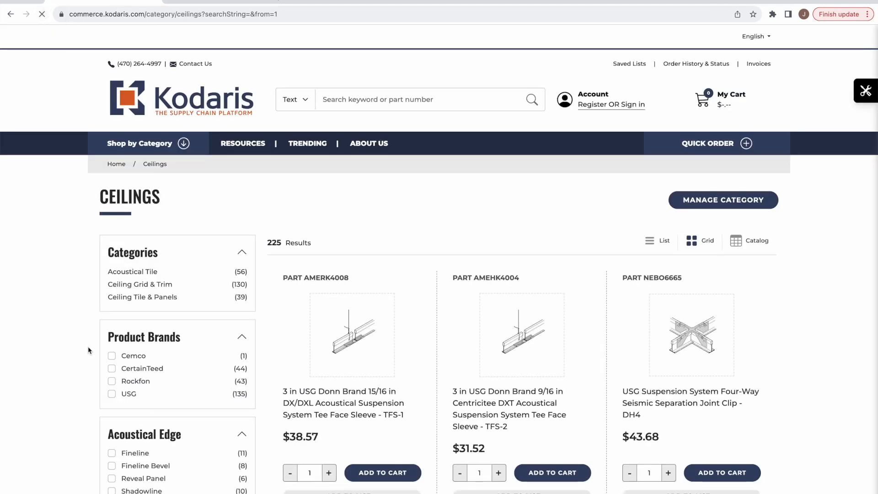
pyautogui.scroll(-1, 88, 347)
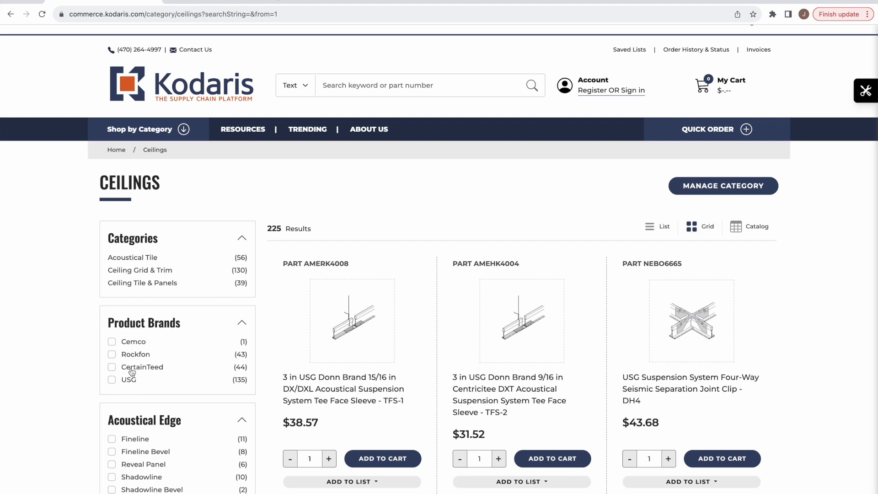
pyautogui.scroll(1, 71, 358)
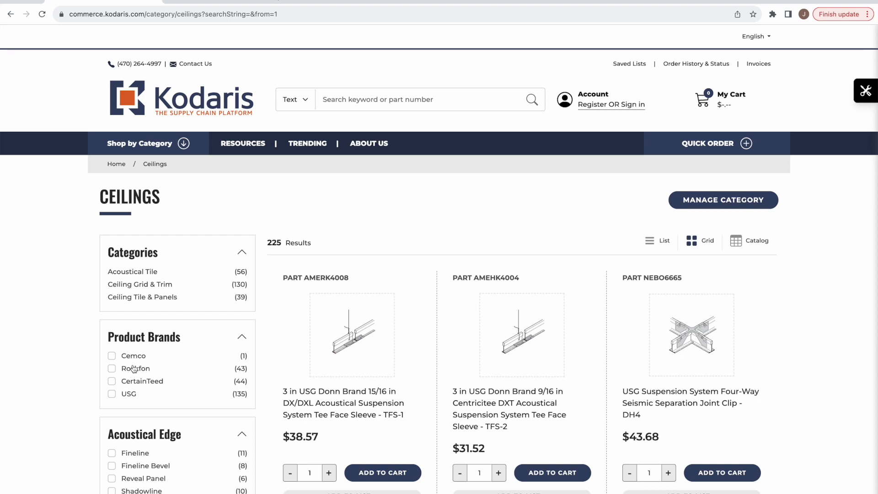
# In the operations portal, find the Rockfon attribute of fg_brand by searching "rock", set its order to 1 and save.
pyautogui.click(219, 2)
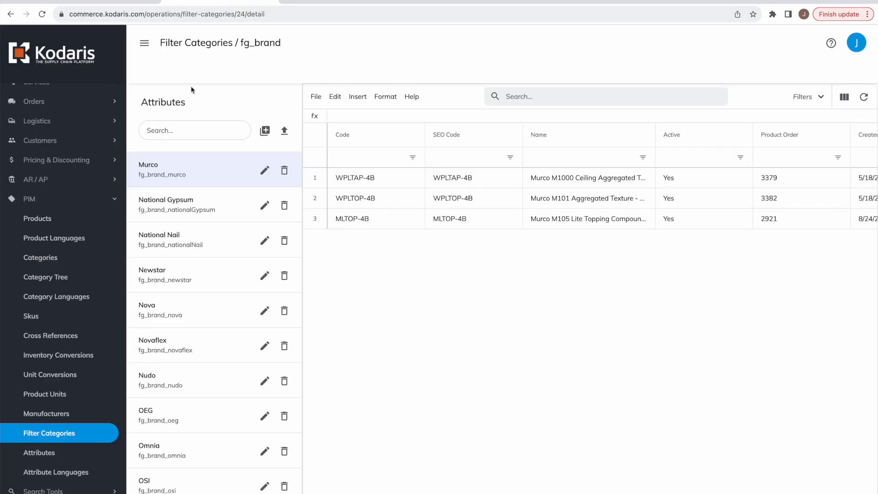
pyautogui.click(178, 127)
pyautogui.write('ro')
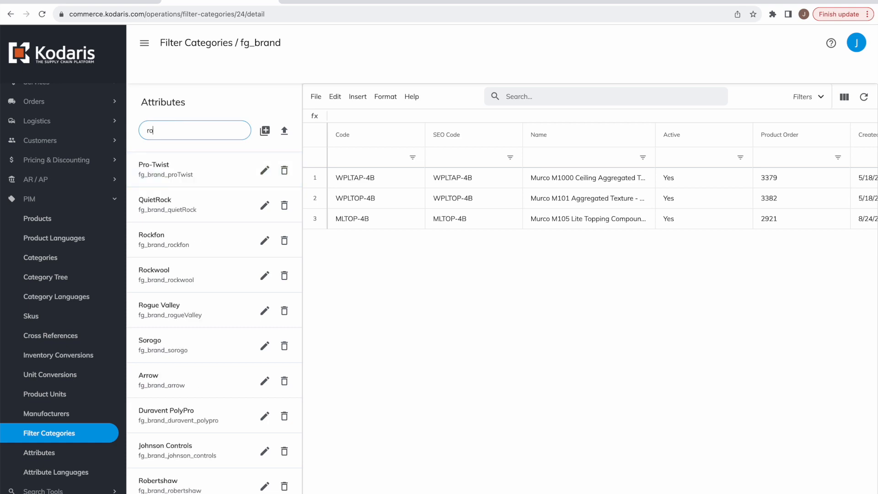
pyautogui.write('ck')
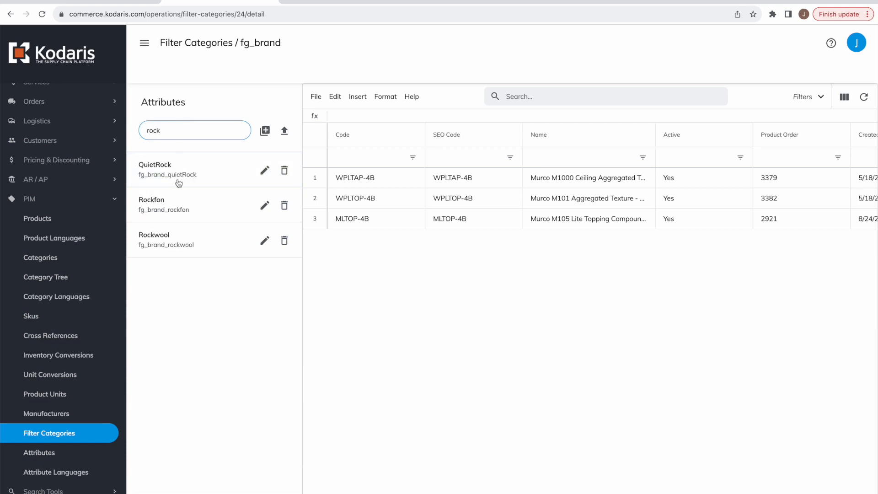
pyautogui.click(156, 214)
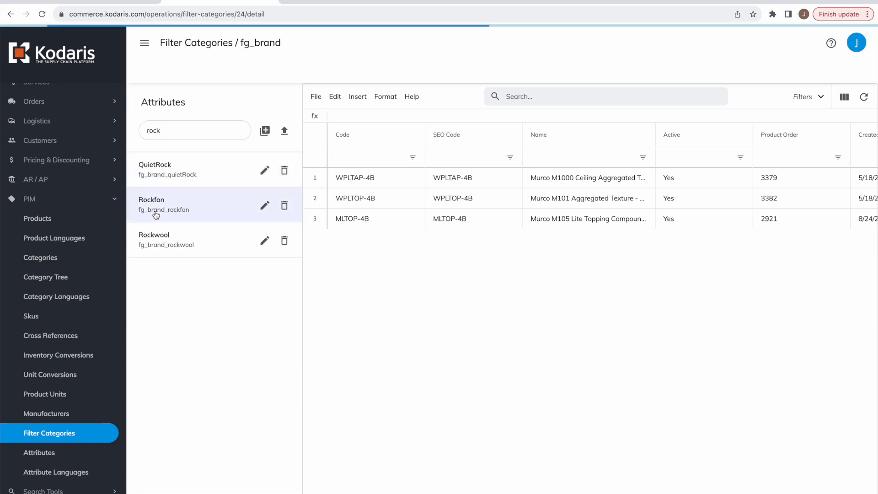
pyautogui.click(266, 206)
pyautogui.click(386, 306)
pyautogui.write('1')
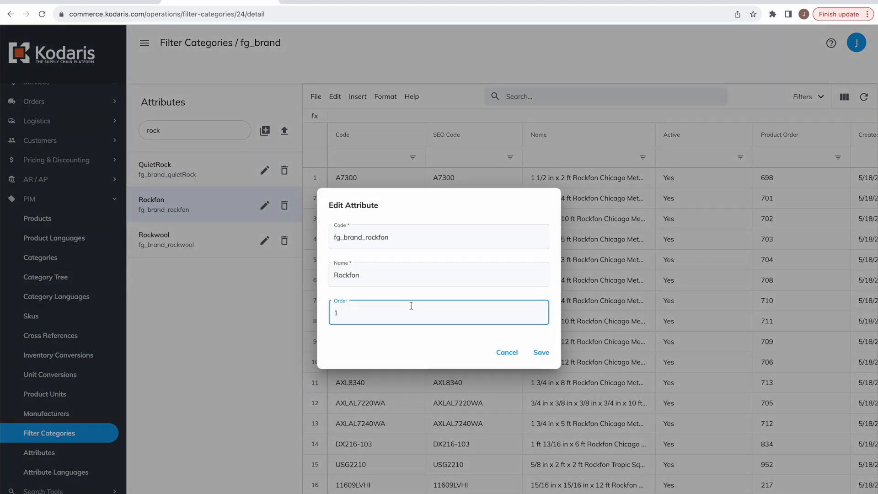
pyautogui.click(540, 352)
# Find the Cemco attribute of fg_brand by searching "cemc", set its order to 2 and save.
pyautogui.doubleClick(171, 133)
pyautogui.write('ce')
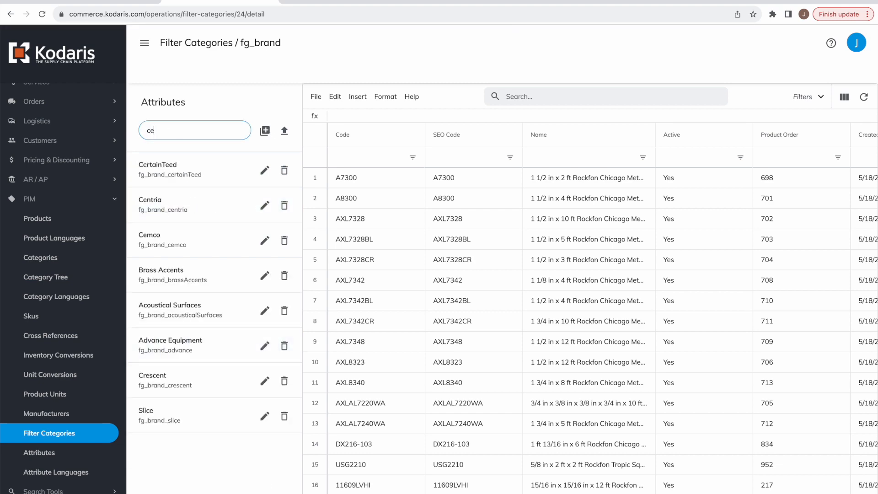
pyautogui.write('mc')
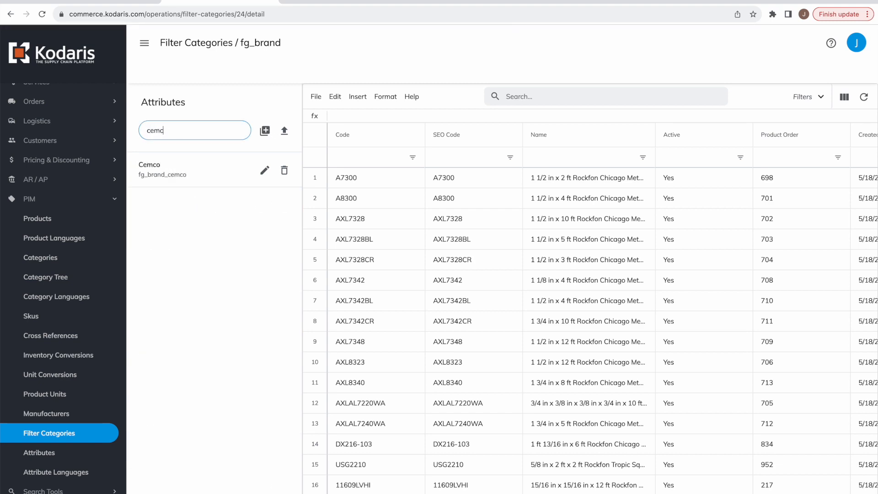
pyautogui.click(263, 172)
pyautogui.click(335, 312)
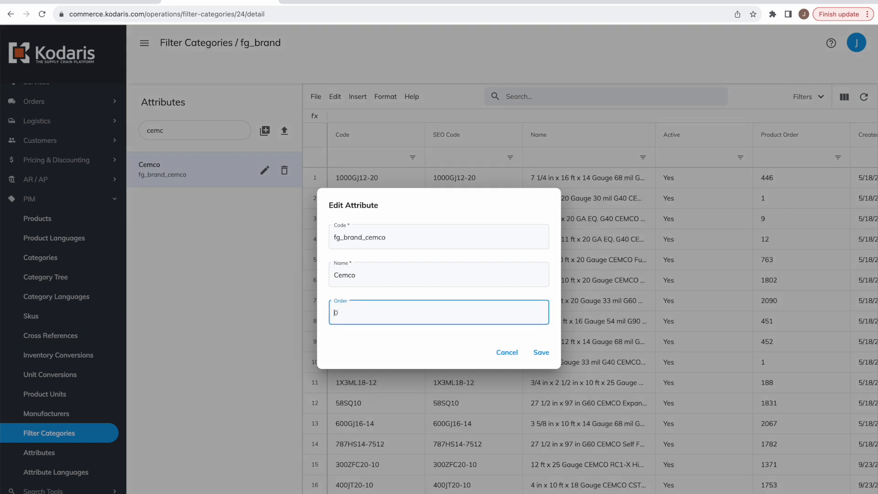
pyautogui.click(540, 353)
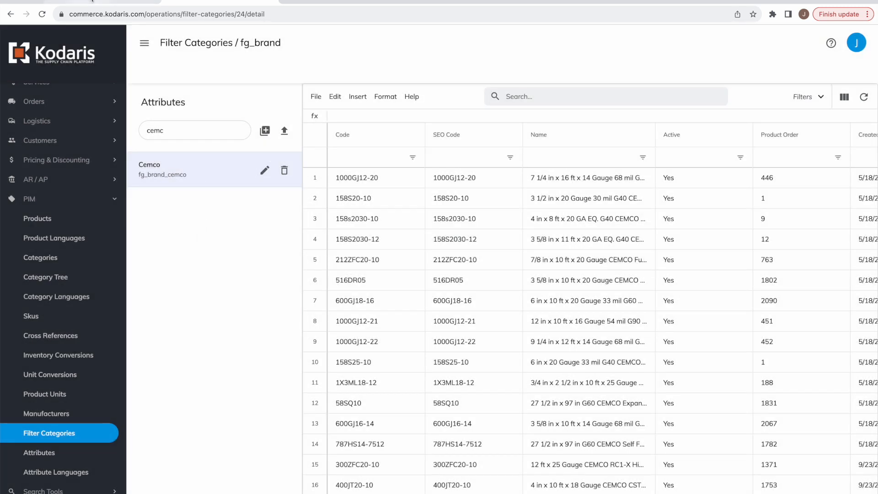
# Reload the storefront's Ceilings page and check the order of the brands under Product Brands.
pyautogui.click(91, 2)
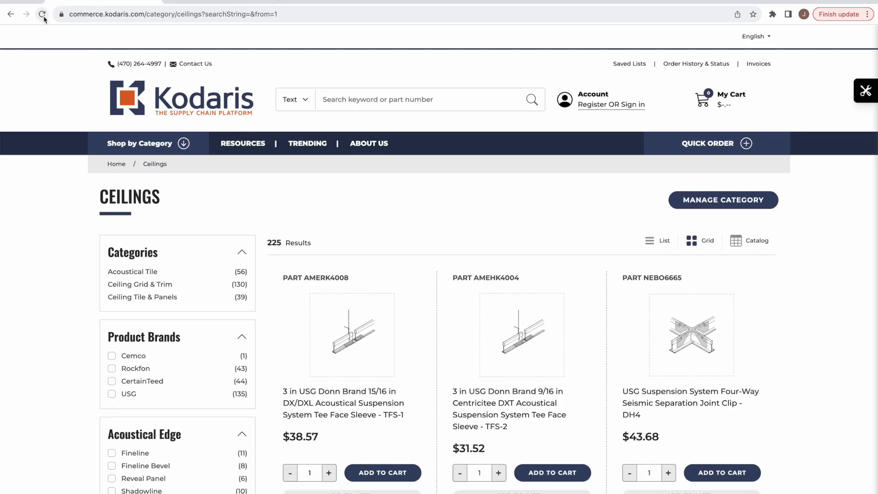
pyautogui.click(43, 16)
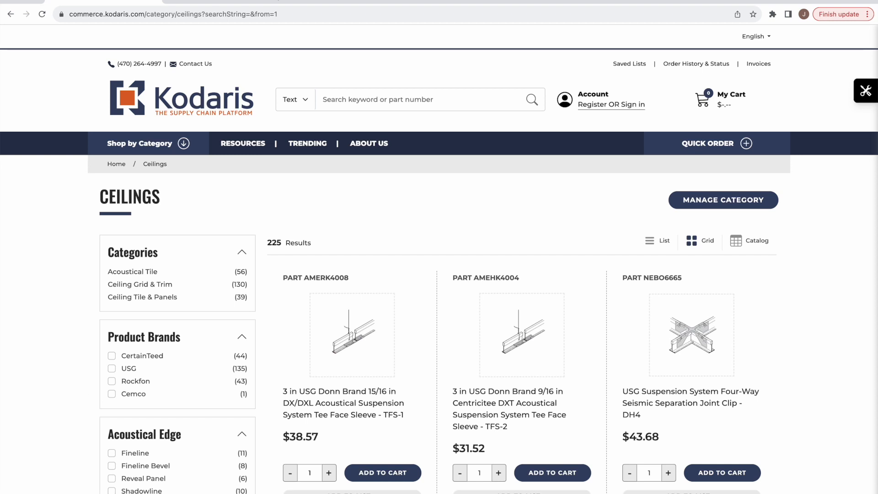
# In the operations portal's Attributes list under PIM, show the Order column and sort the list by it in descending order.
pyautogui.click(188, 1)
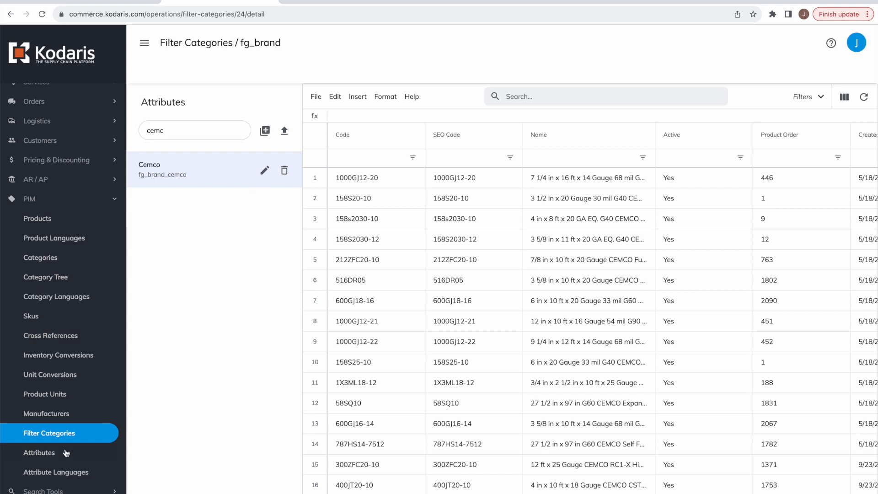
pyautogui.click(34, 453)
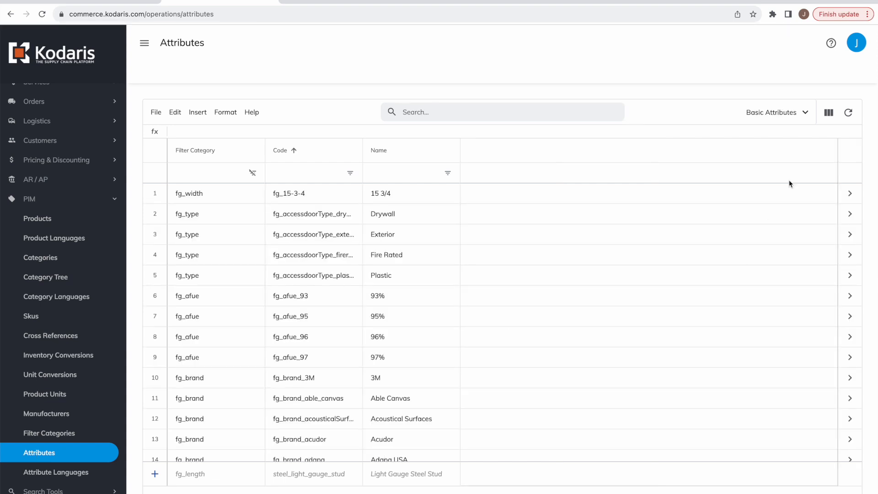
pyautogui.click(829, 112)
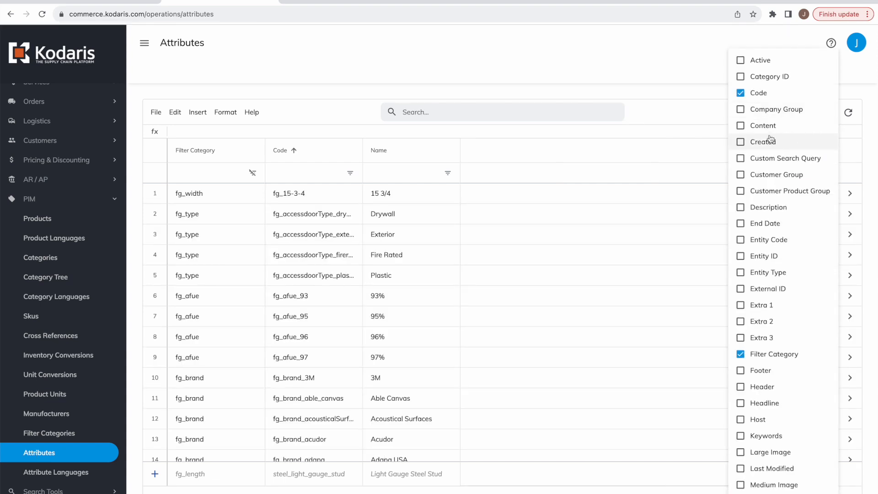
pyautogui.scroll(-4, 765, 118)
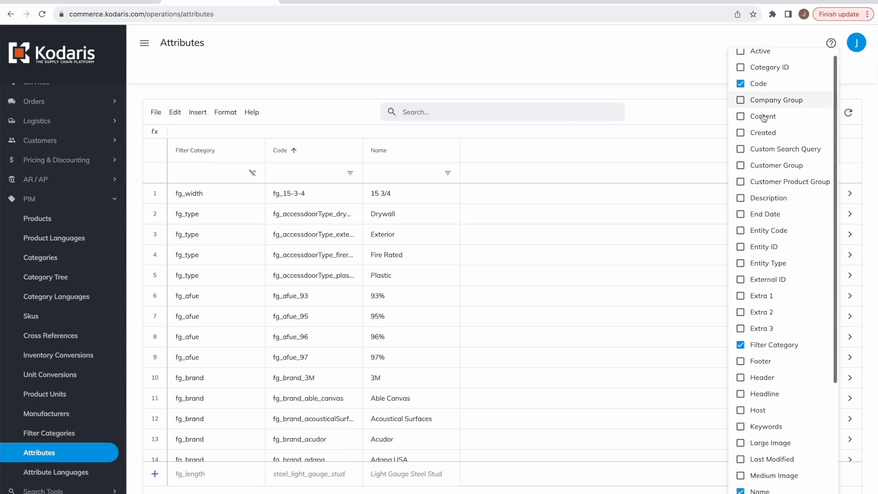
pyautogui.scroll(-2, 763, 118)
pyautogui.click(760, 294)
pyautogui.click(653, 300)
pyautogui.click(491, 151)
pyautogui.click(490, 151)
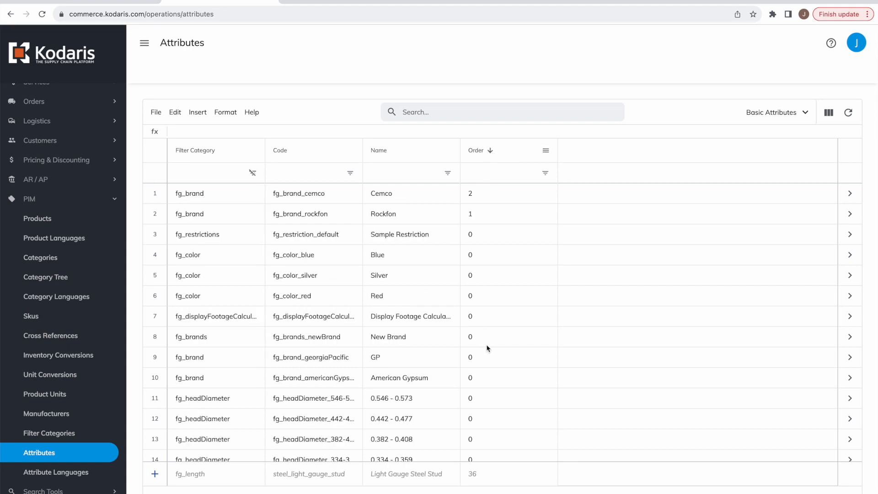